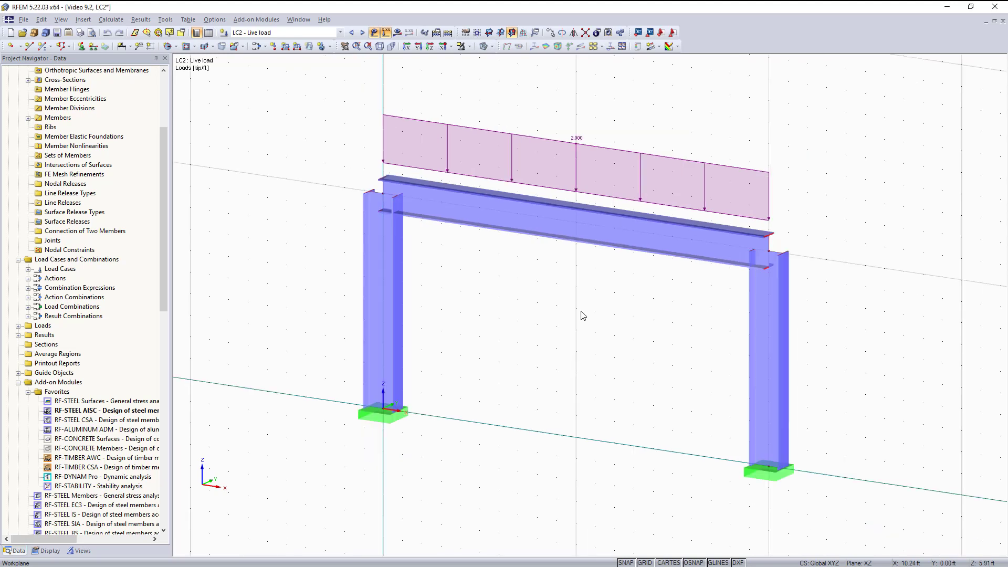
- Keep load case LC2 - Live load active and hide the load display on the frame model
middle_drag(624, 311, 537, 319)
scroll(565, 286, up, 4)
scroll(564, 287, down, 3)
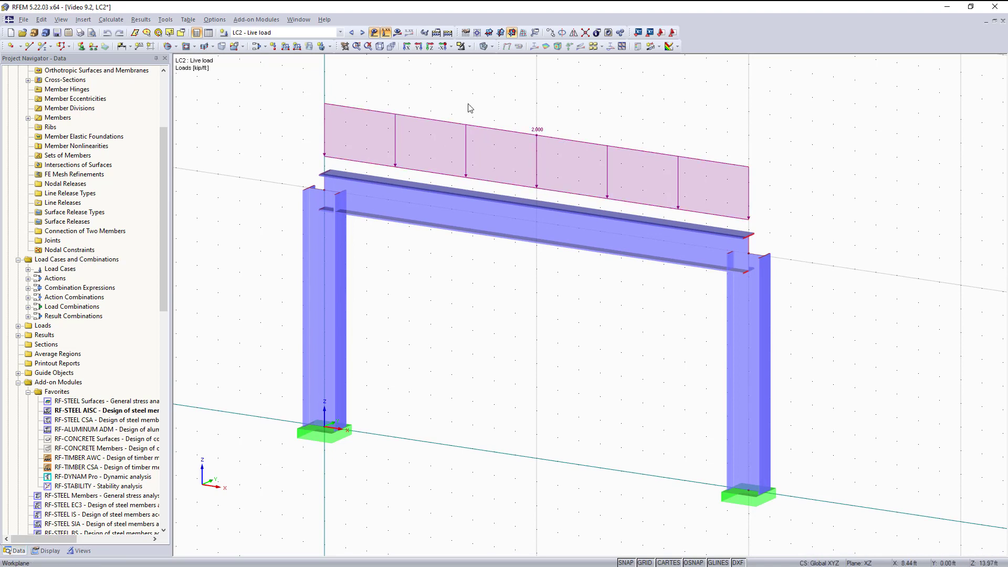
click(341, 33)
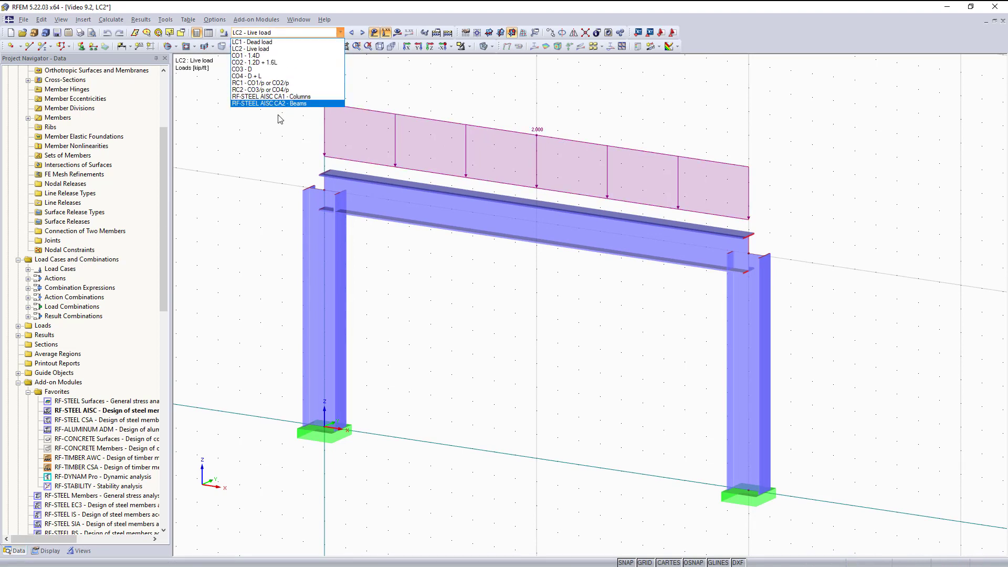
click(251, 49)
click(376, 32)
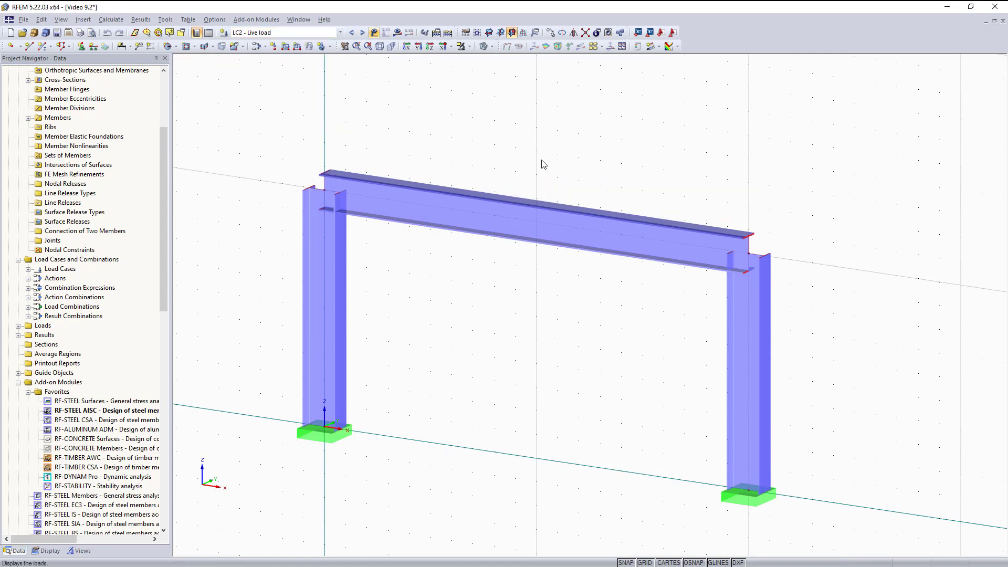
- Open the RF-STEEL AISC add-on module with design case CA1 - Columns
drag(164, 196, 163, 249)
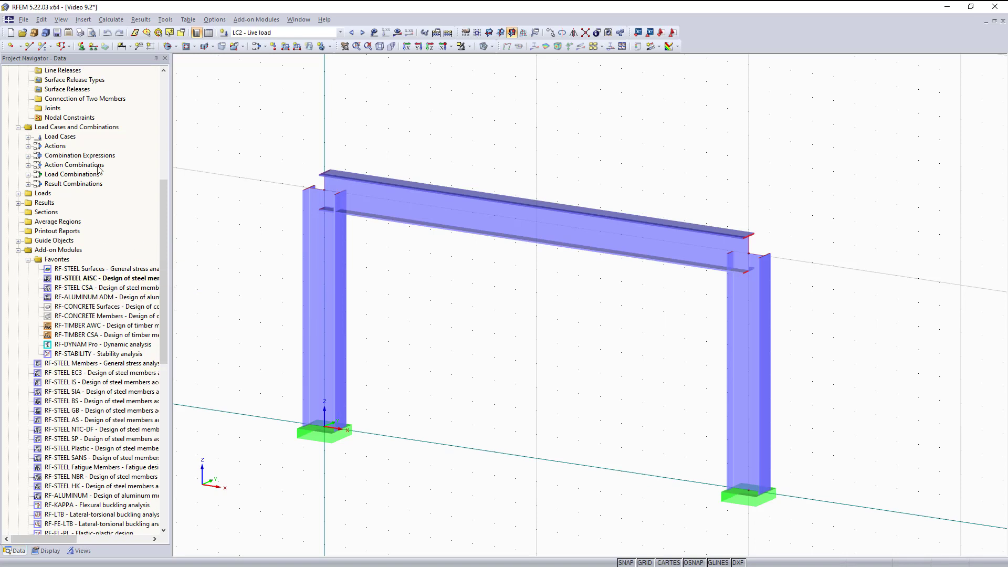
double_click(100, 278)
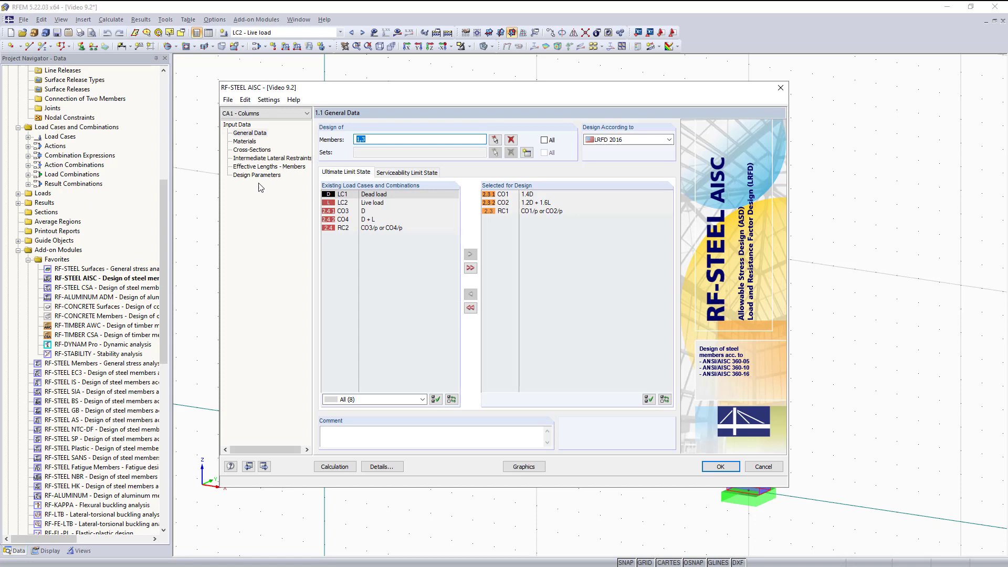
click(268, 114)
click(269, 124)
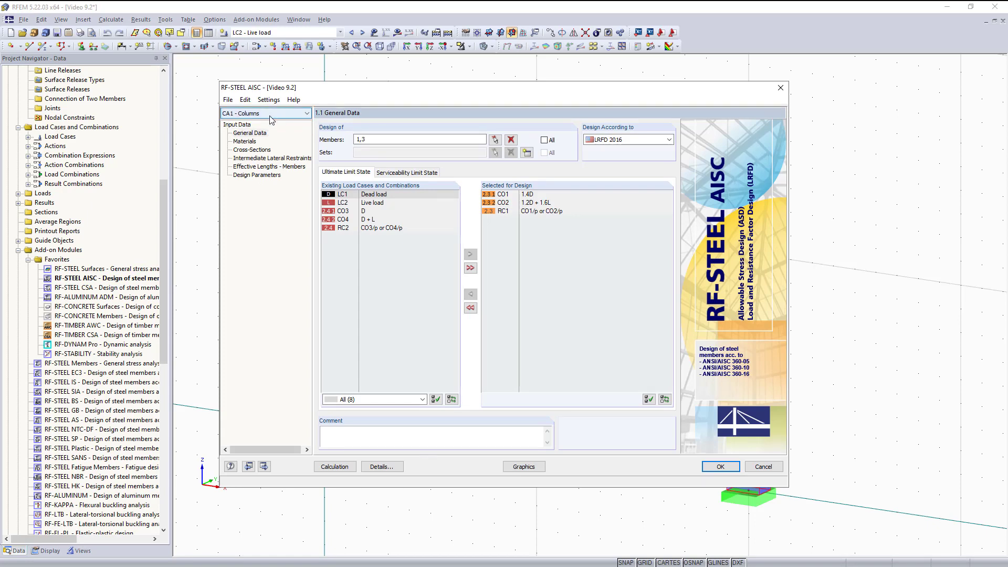
- Review the columns' input data from materials through design parameters, and run the steel design calculation
click(244, 141)
click(252, 149)
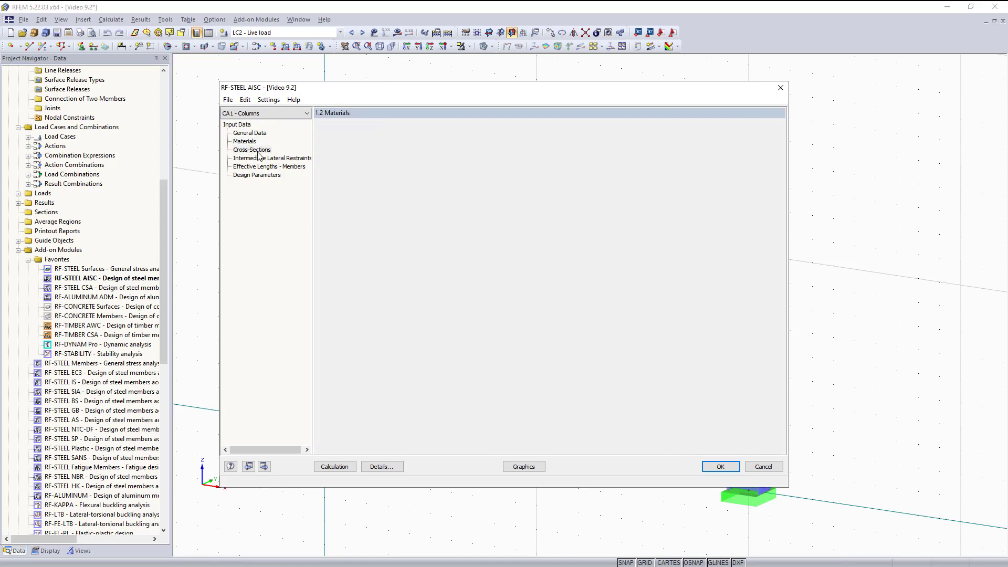
click(260, 158)
click(268, 167)
click(257, 174)
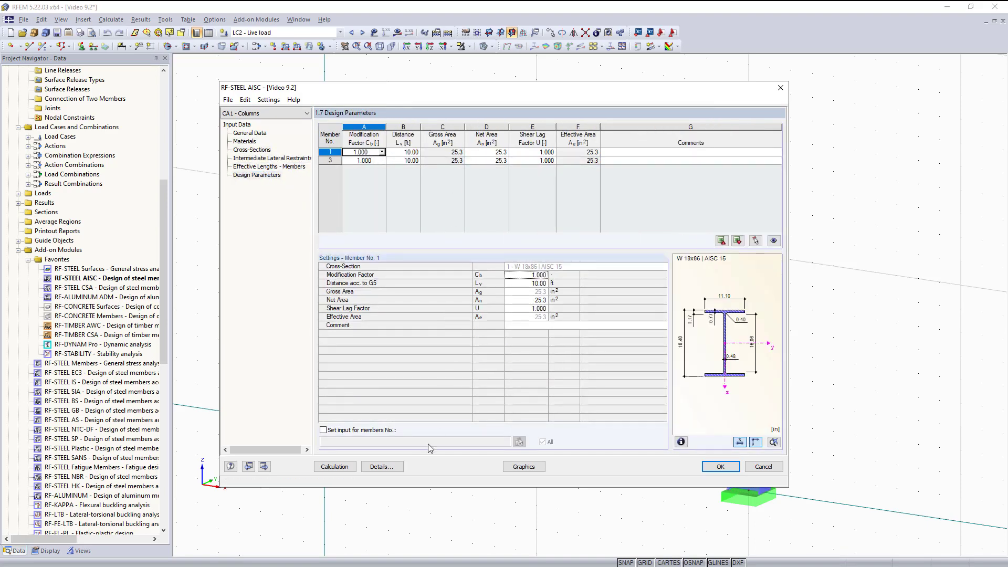
click(327, 465)
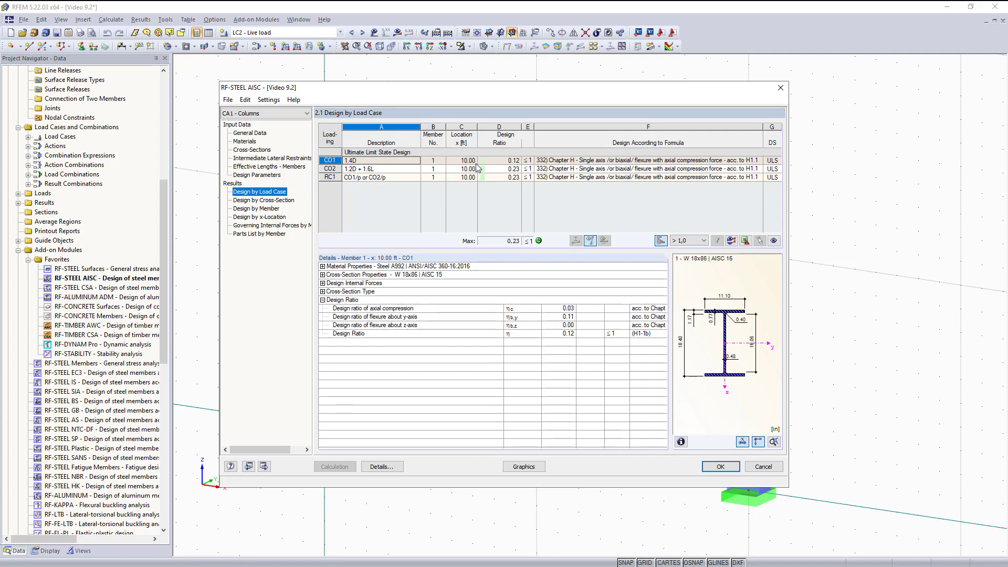
- Examine the column design results by x-location and by member
click(259, 217)
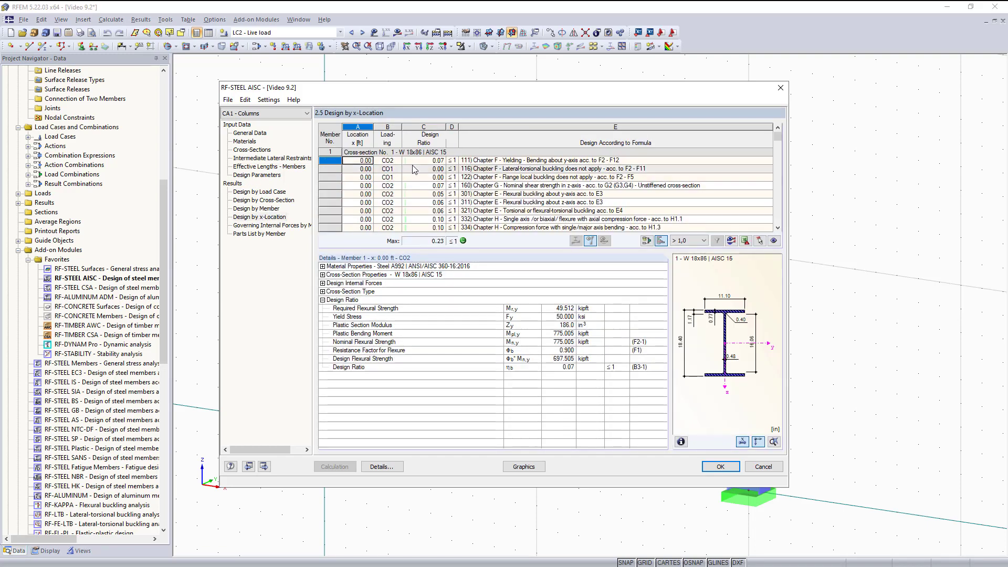
scroll(457, 179, down, 7)
click(455, 177)
click(455, 178)
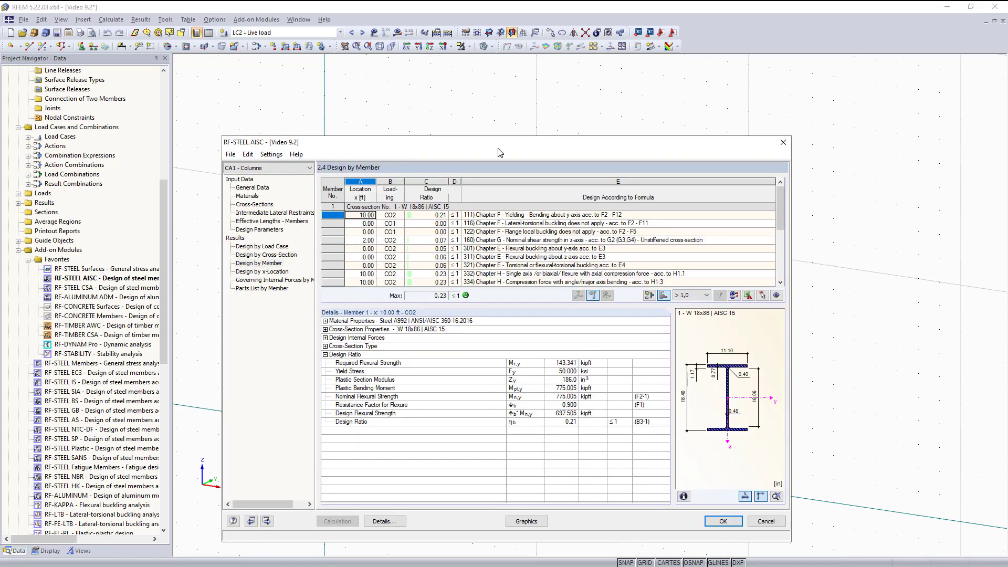
- Move the module window off the model and step through member 1's design checks to see their governing locations
drag(500, 153, 520, 419)
click(542, 487)
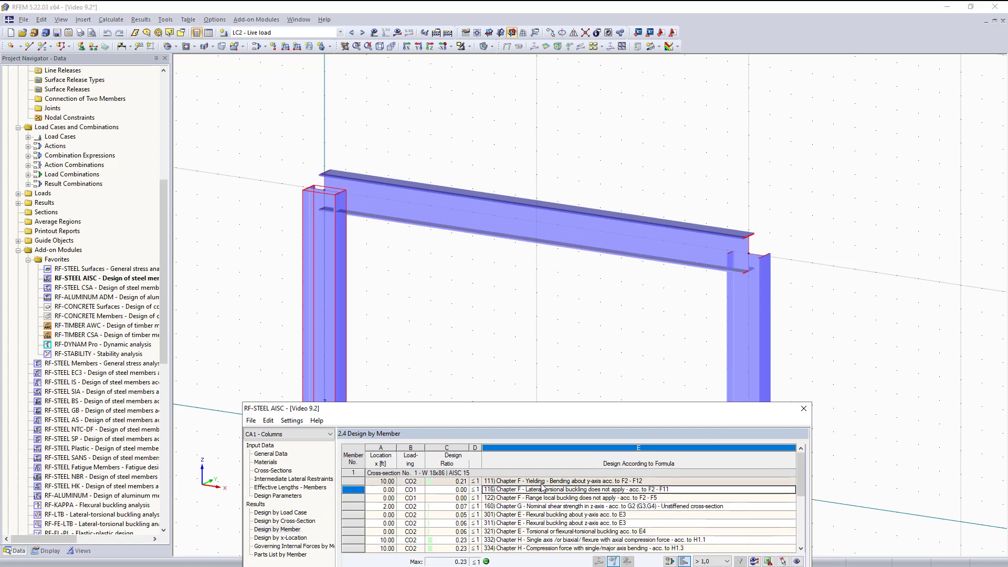
click(542, 483)
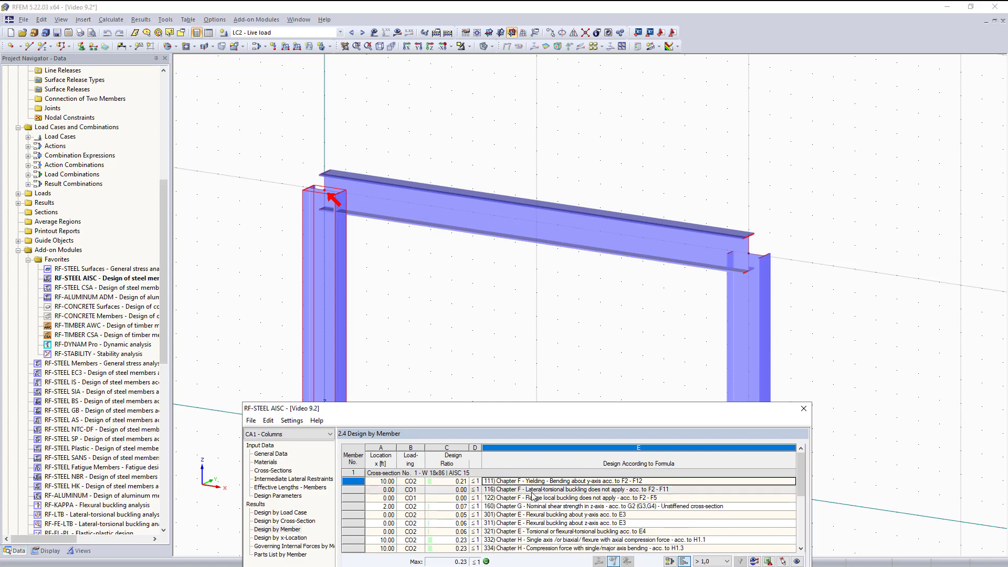
click(531, 498)
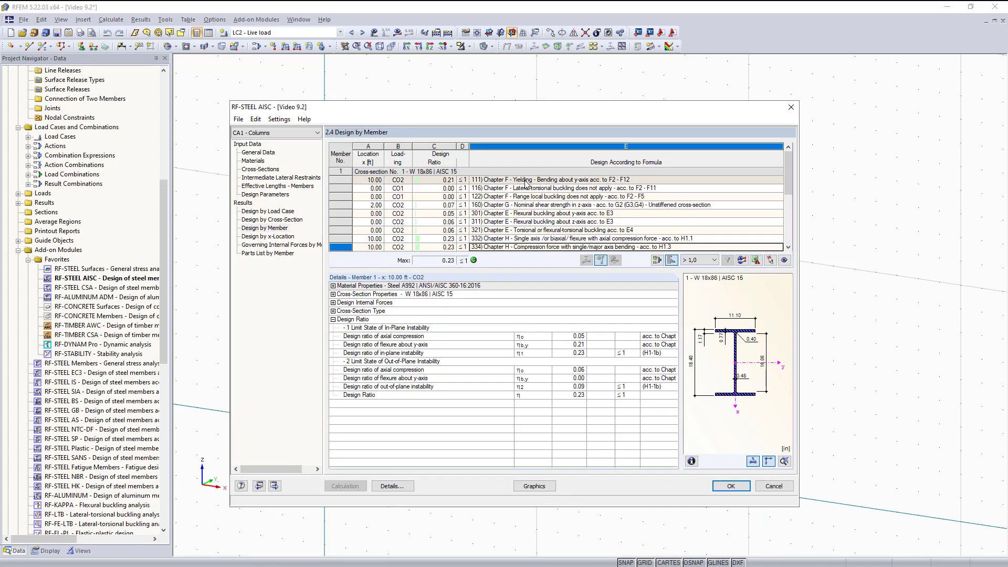
- Expand the cross-section type details of member 1's Chapter F yielding check and examine the flange and web classification
click(529, 180)
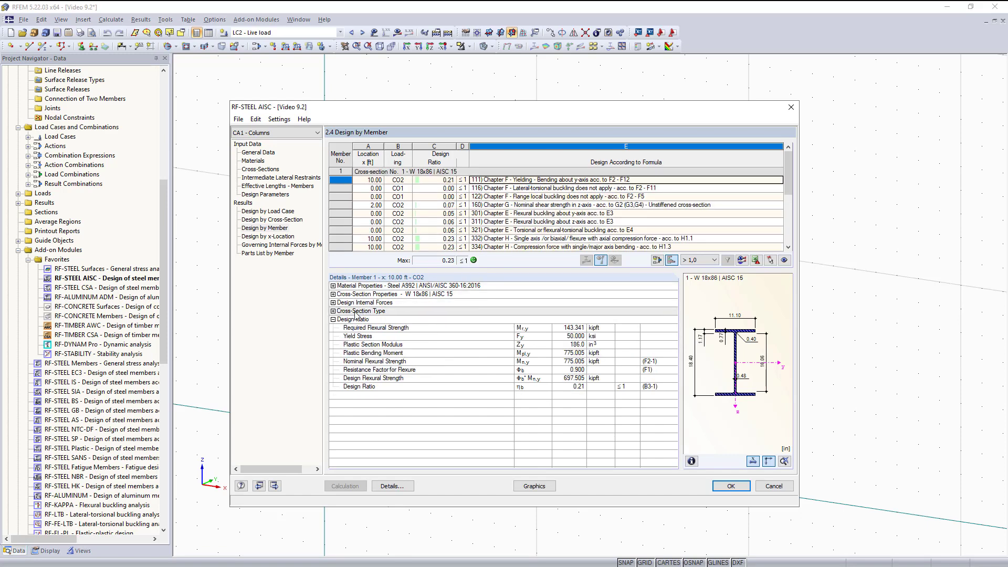
click(333, 311)
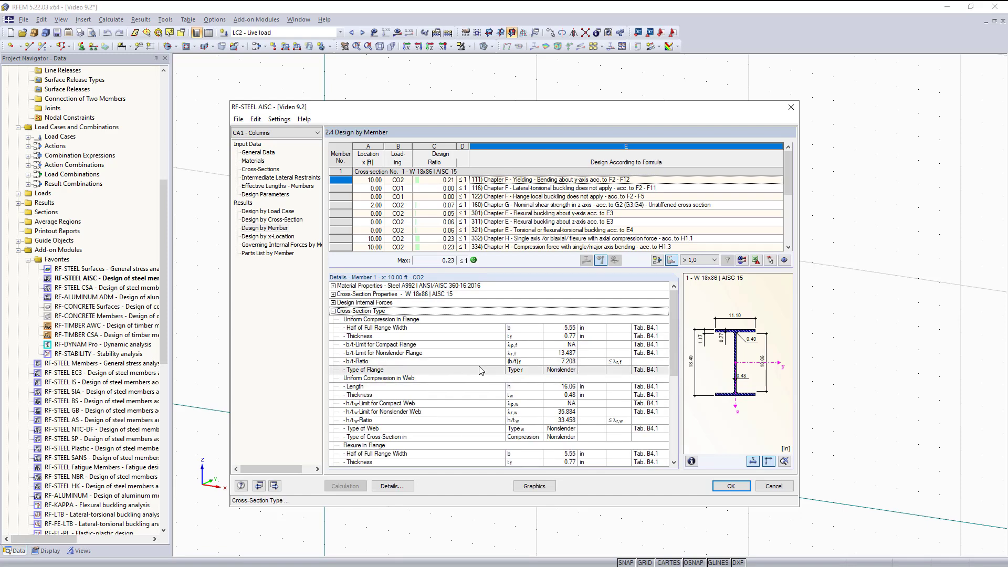
scroll(529, 417, down, 5)
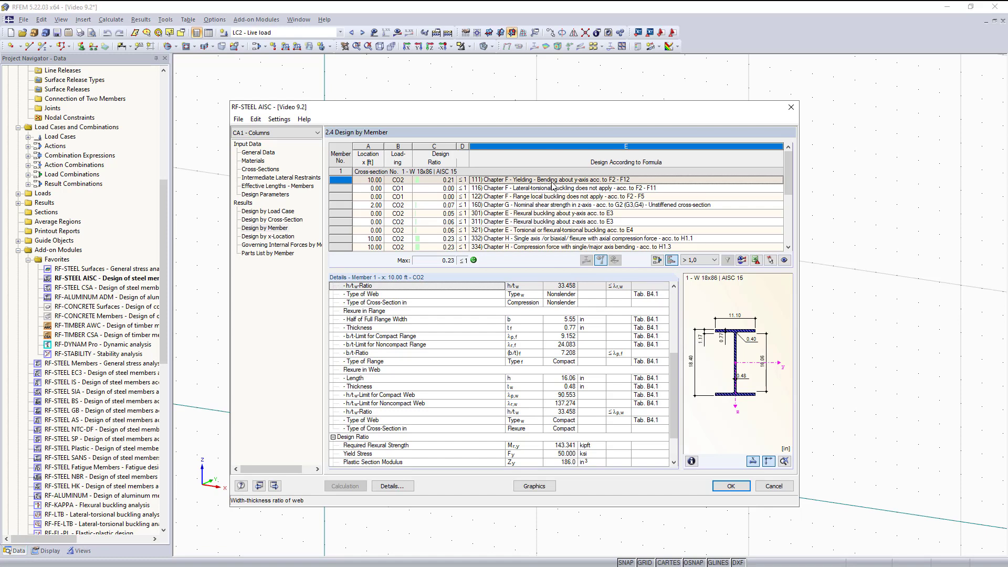
scroll(542, 330, down, 2)
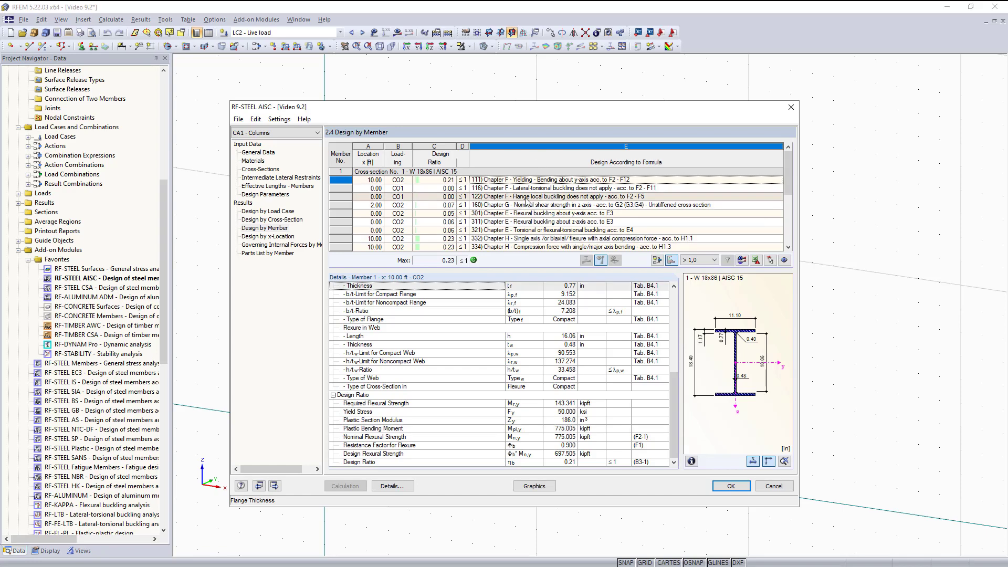
- Filter the design-by-member results to show only the Max design ratio
click(704, 263)
click(695, 276)
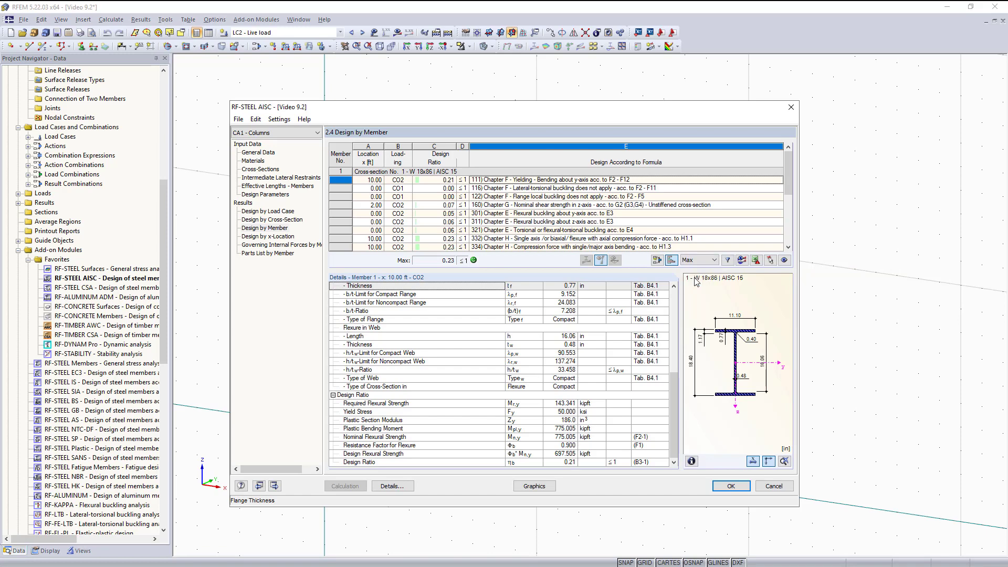
click(728, 261)
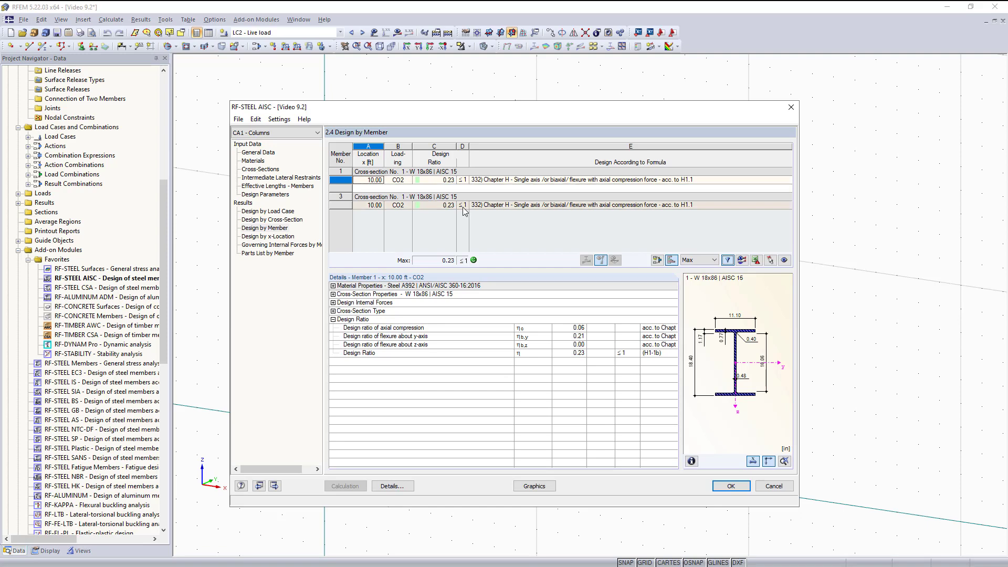
- View the parts list by member and display the CA1 - Columns design ratios graphically on the model
click(274, 254)
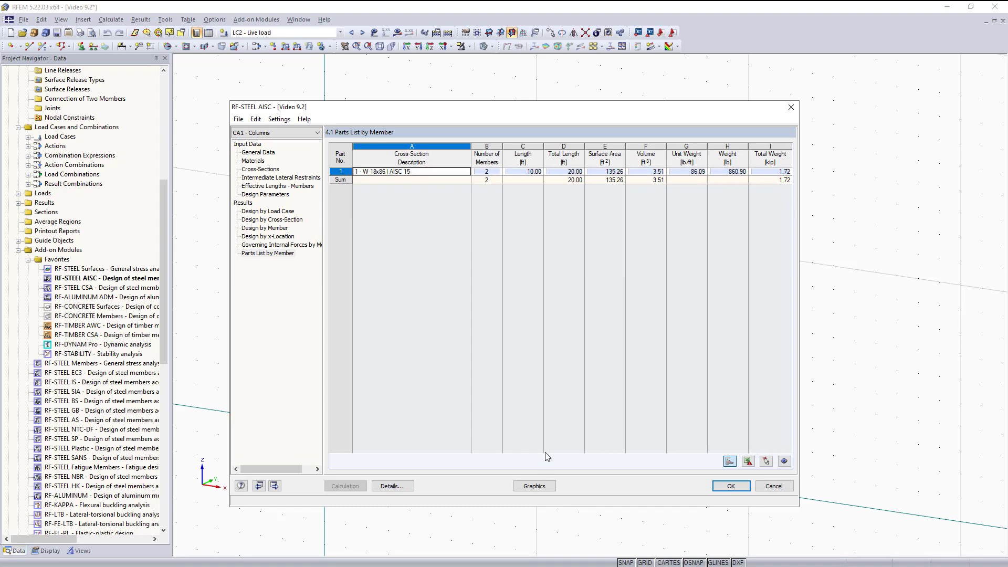
click(534, 486)
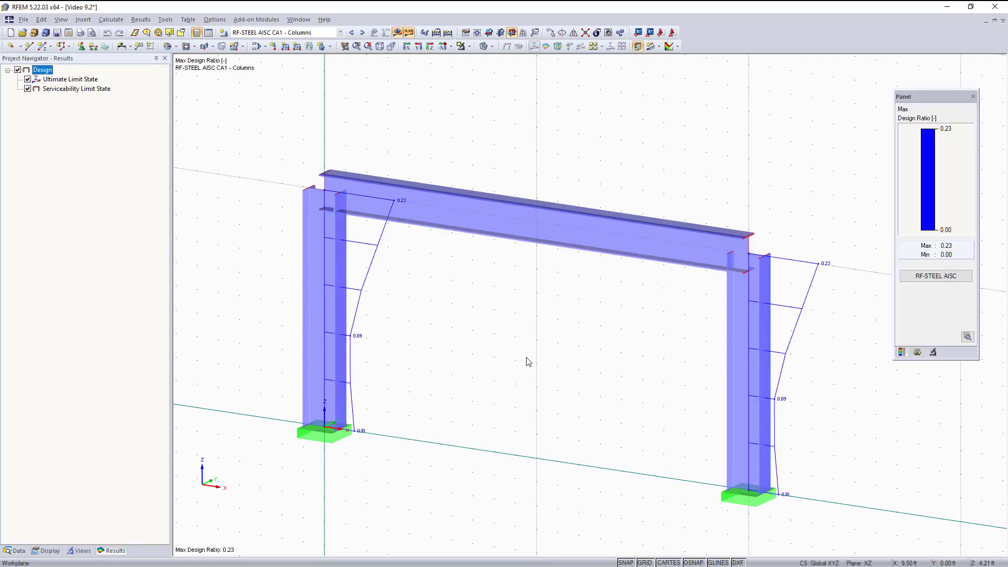
click(316, 32)
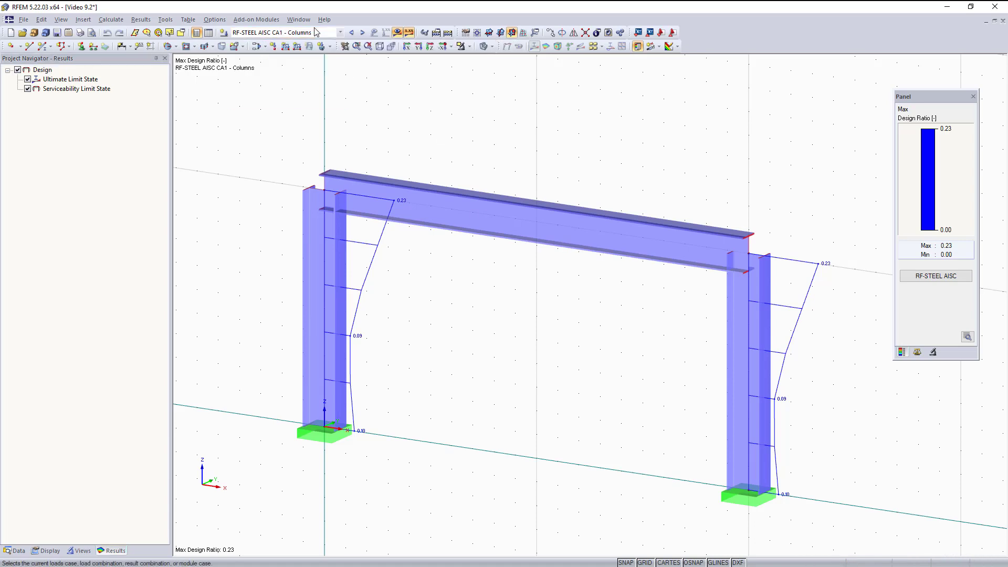
click(316, 32)
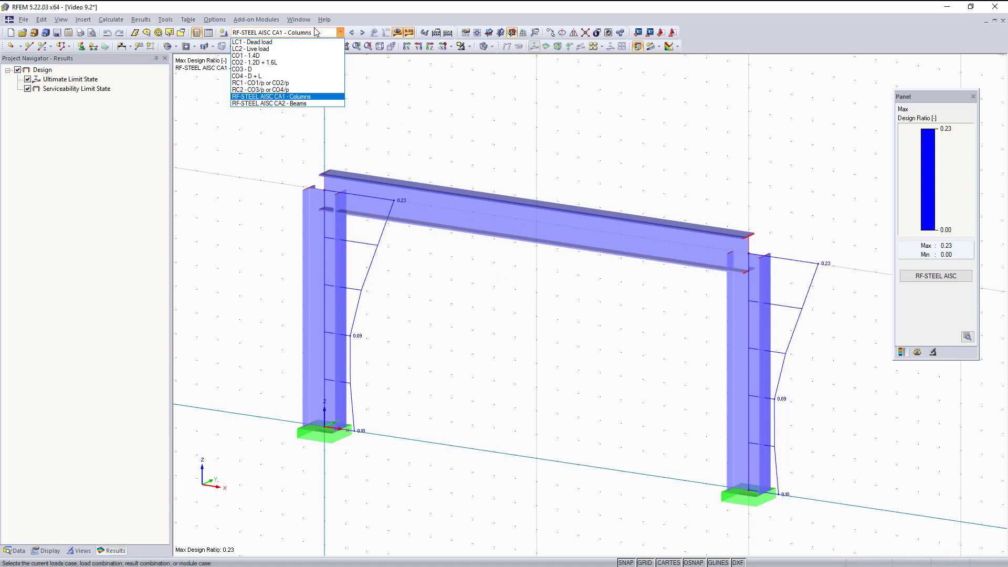
click(361, 106)
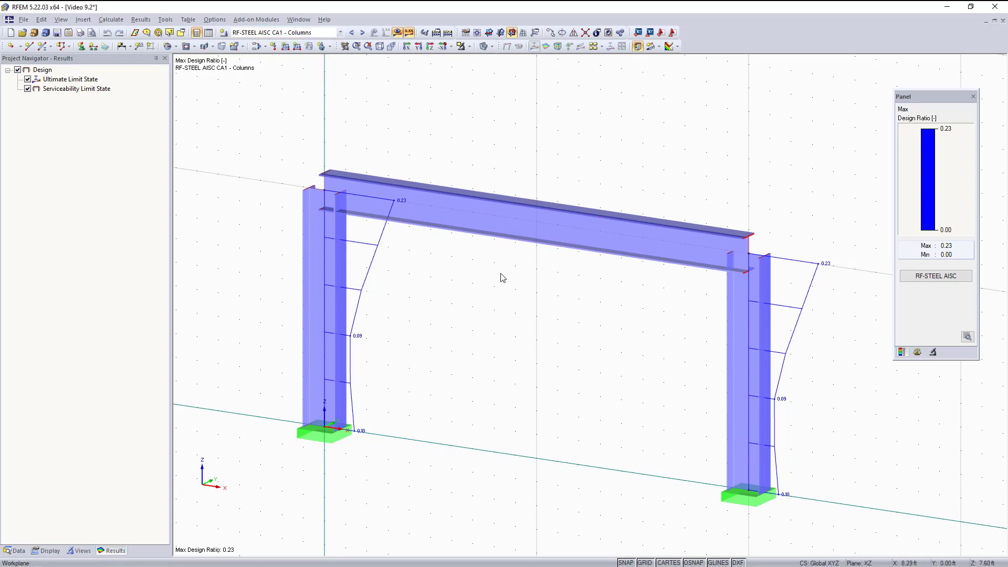
- Turn off the Serviceability Limit State results in the graphical design display
click(28, 89)
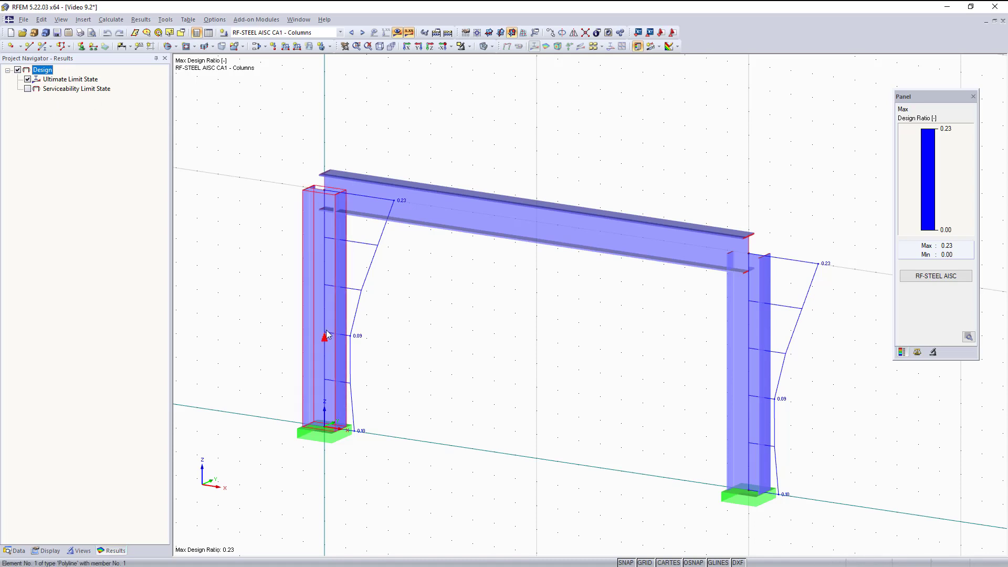
click(27, 89)
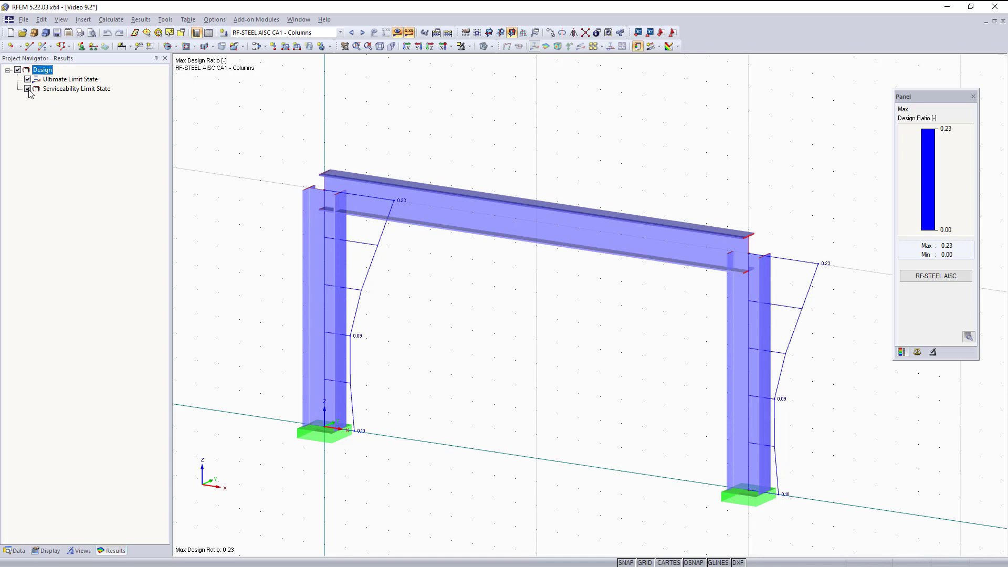
click(28, 89)
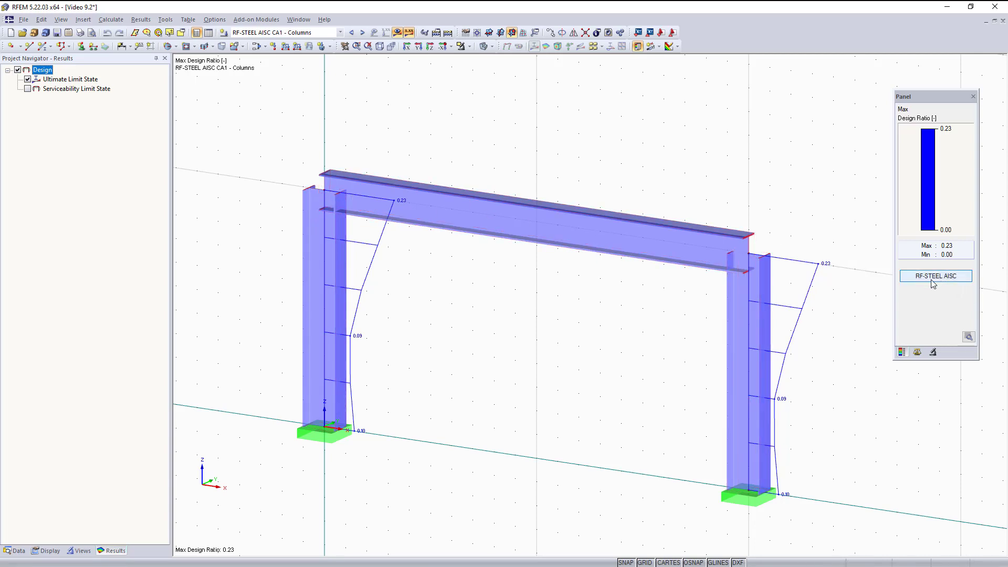
- Return to the RF-STEEL AISC module, view the design by cross-section, and open the Cross-Sections input table
click(933, 277)
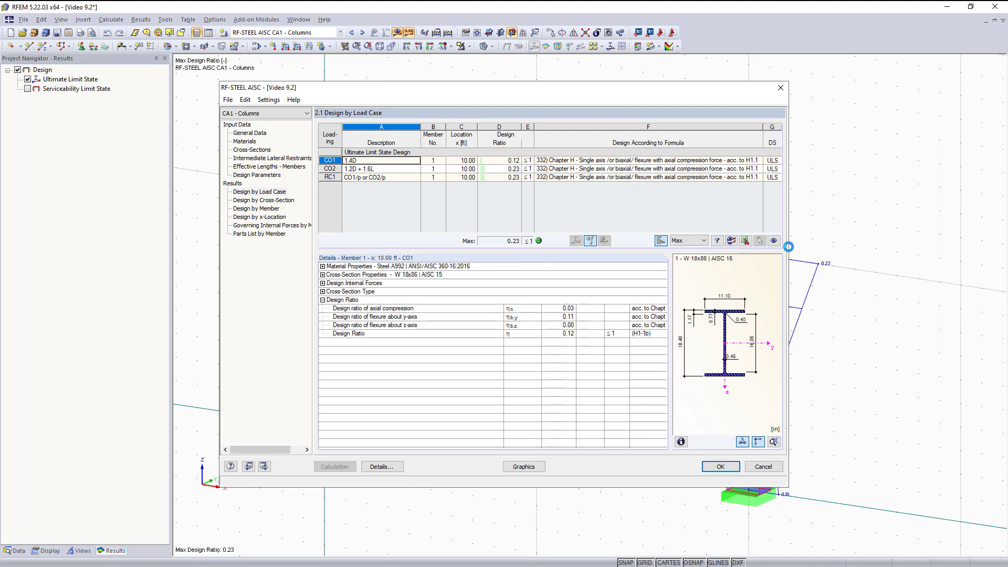
click(285, 202)
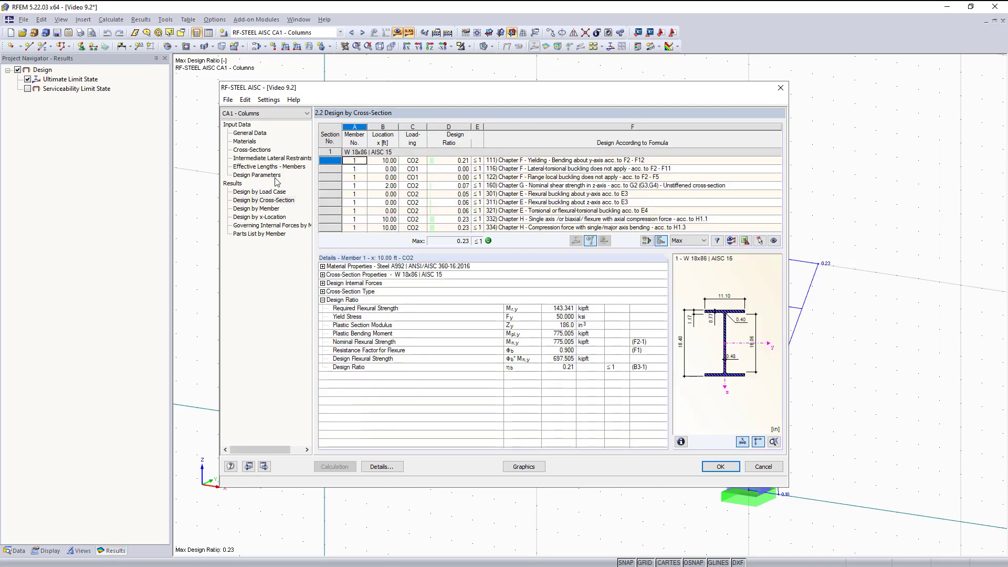
click(259, 151)
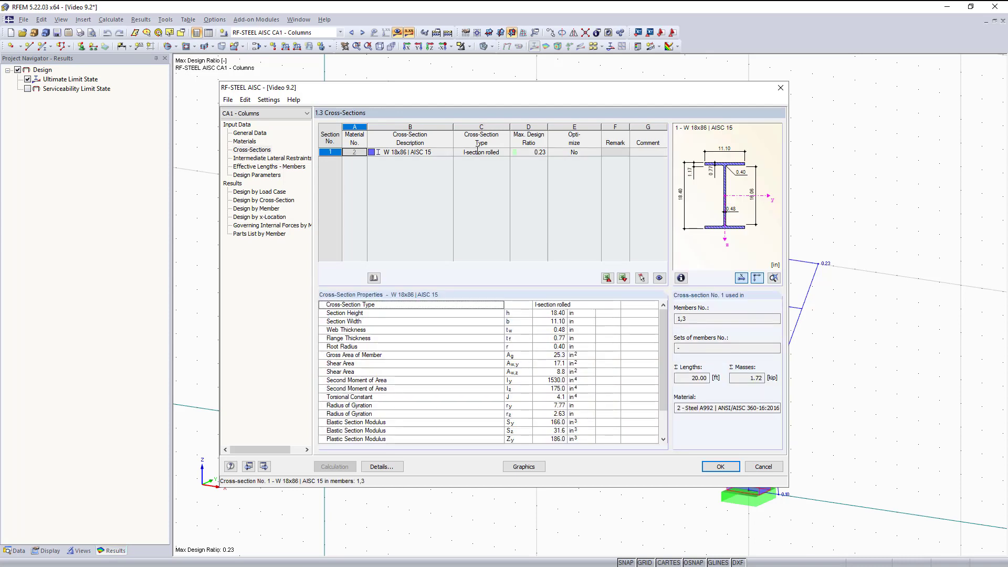
- Look at the optimization options for the W 18x86 section and at the rolled I-section library, leaving the section as is
click(589, 153)
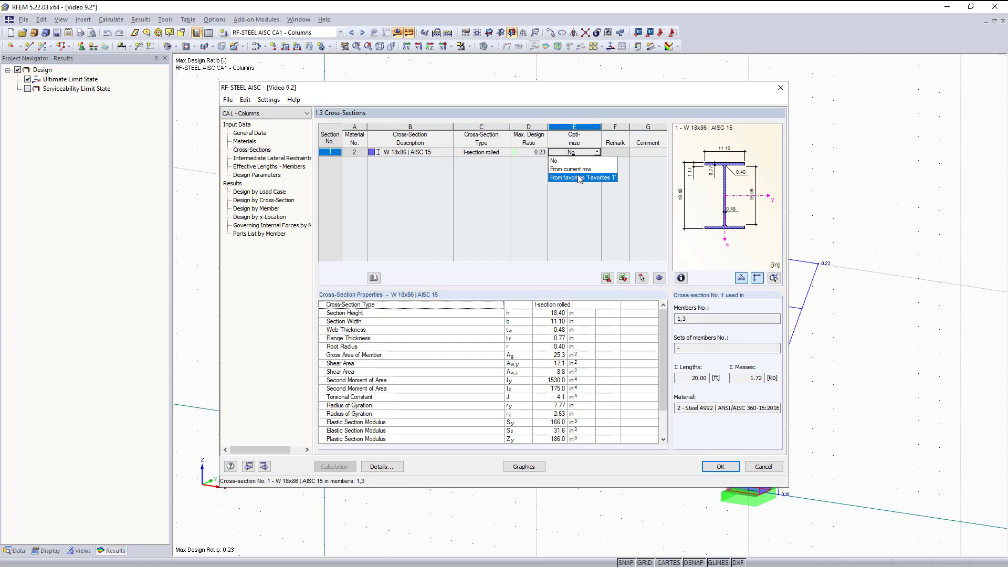
click(372, 280)
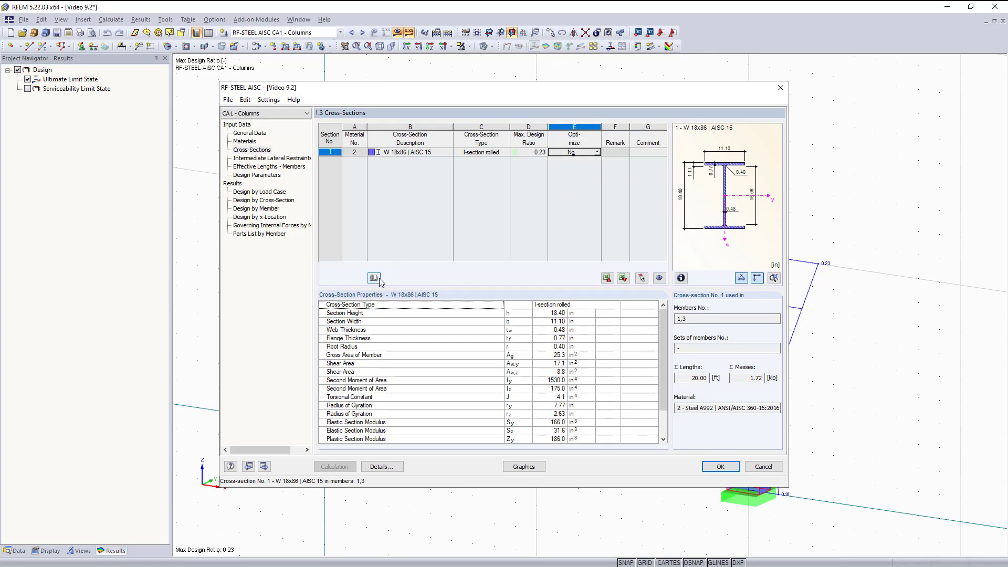
click(376, 281)
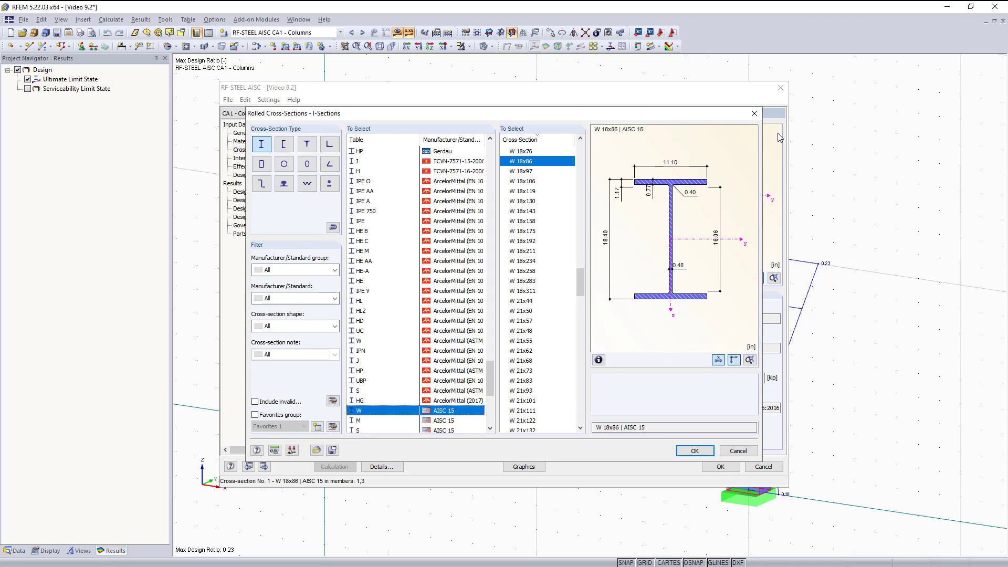
click(755, 113)
- Set the columns' W 18x86 section to optimize from the current row and run the design calculation
click(581, 152)
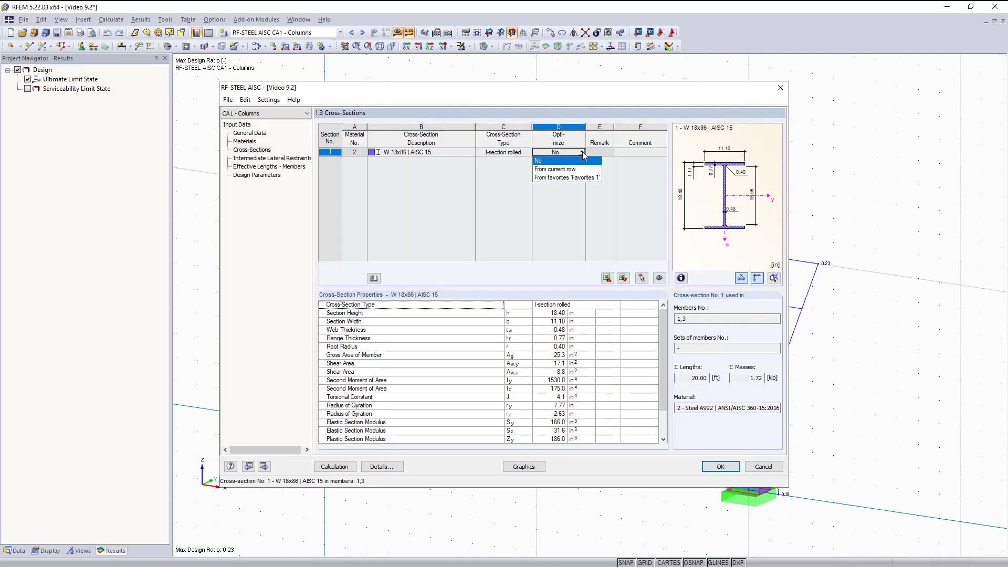
click(571, 169)
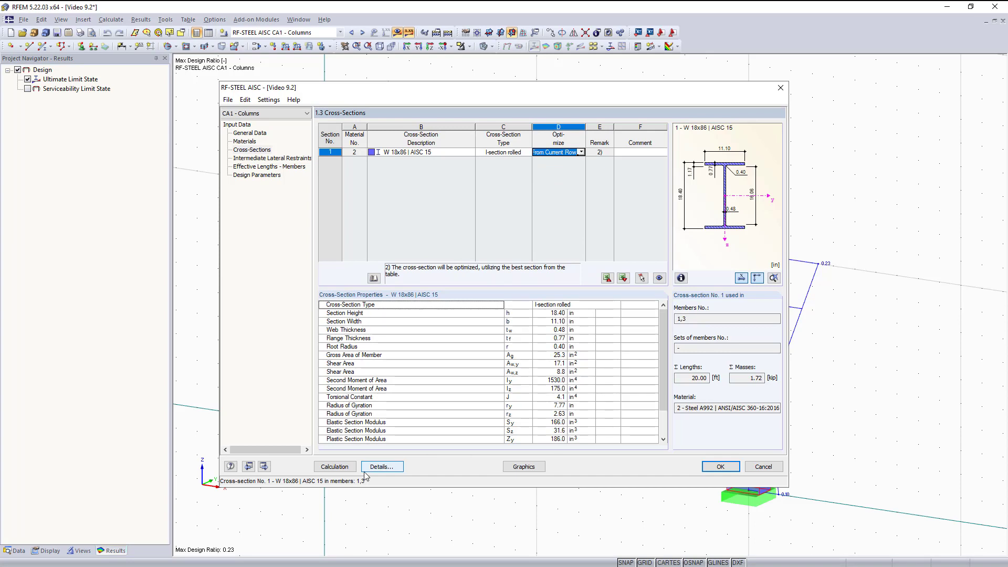
click(334, 466)
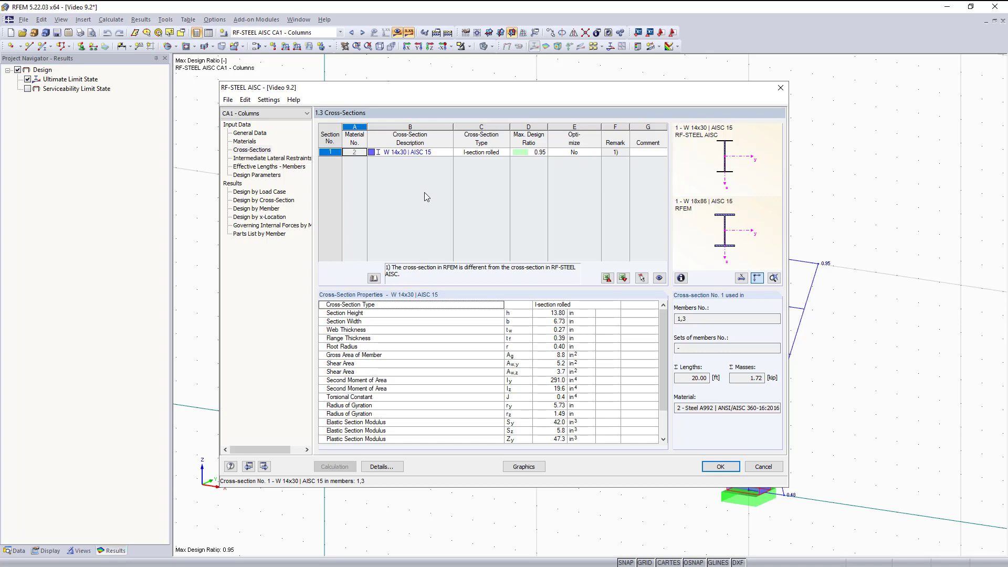
- Export the optimized W 14x30 column section to RFEM, recalculate the CA1 - Columns design, and return to the cross-sections input table
right_click(416, 152)
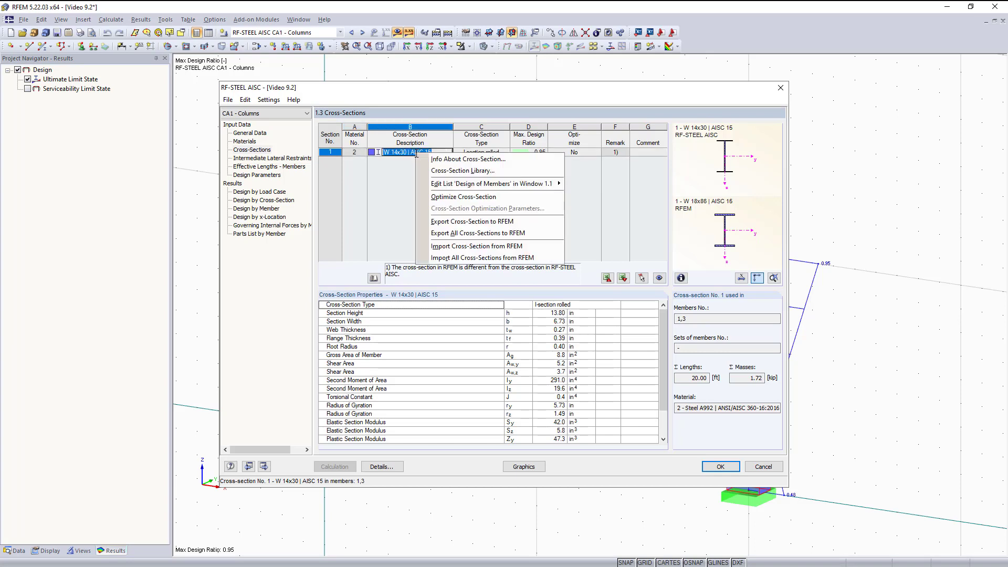
click(476, 245)
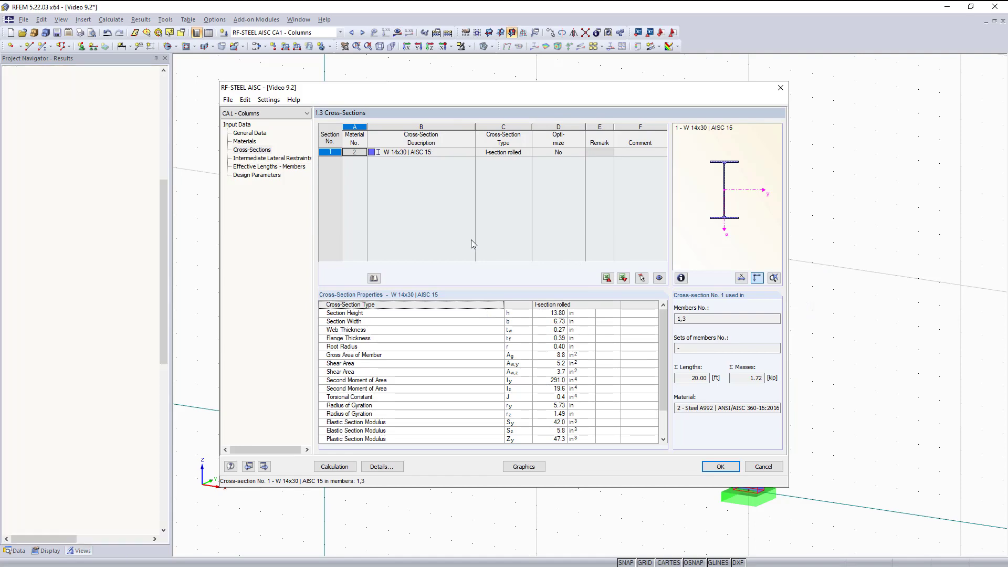
click(340, 467)
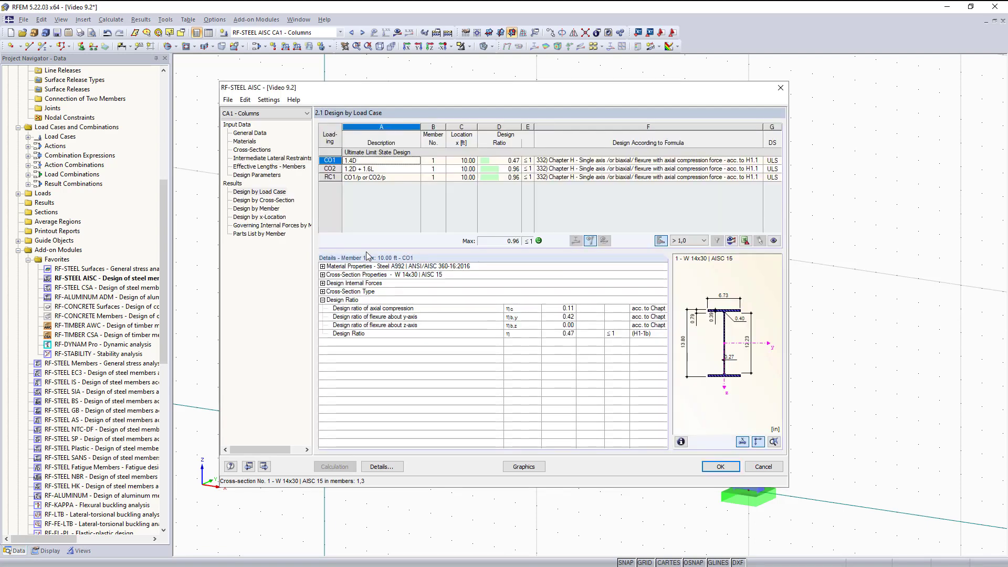
click(244, 150)
- Switch to design case CA2 - Beams, check its serviceability data, and run the design calculation
click(289, 114)
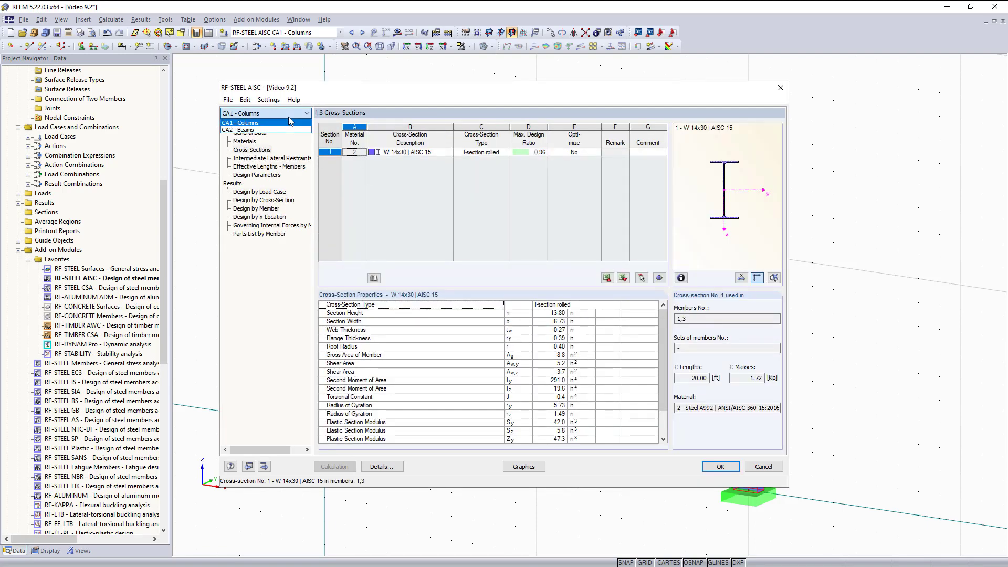
click(275, 130)
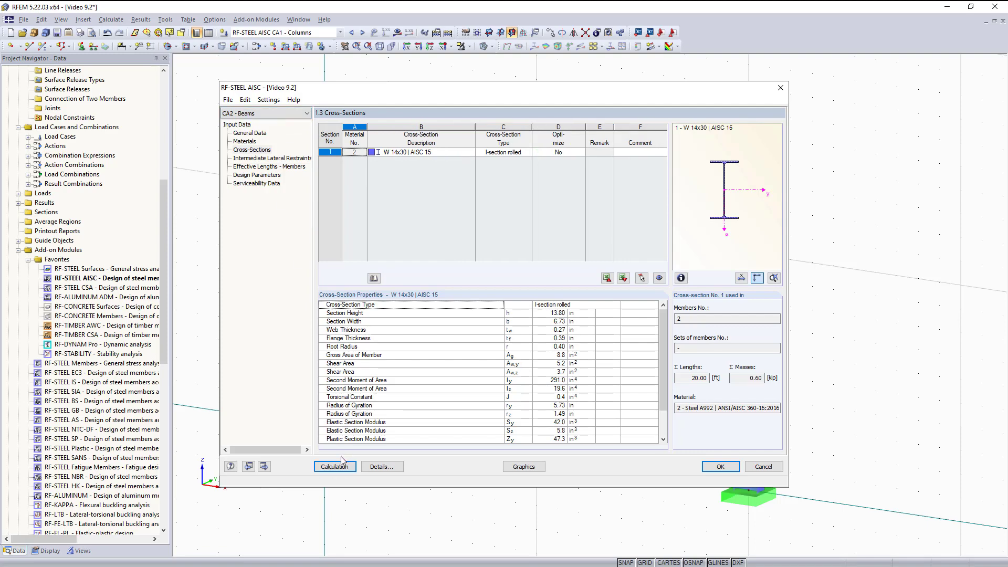
click(261, 183)
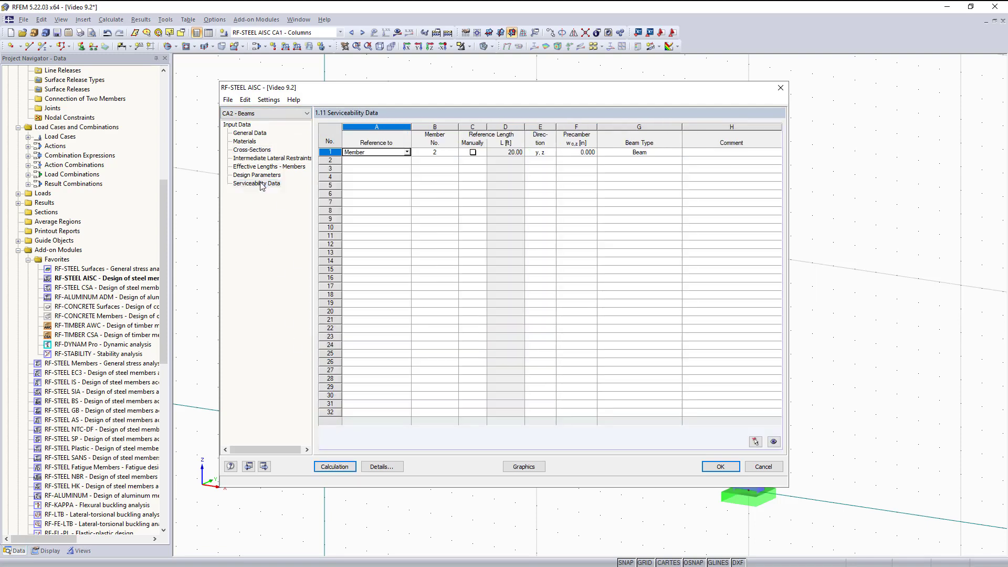
click(344, 467)
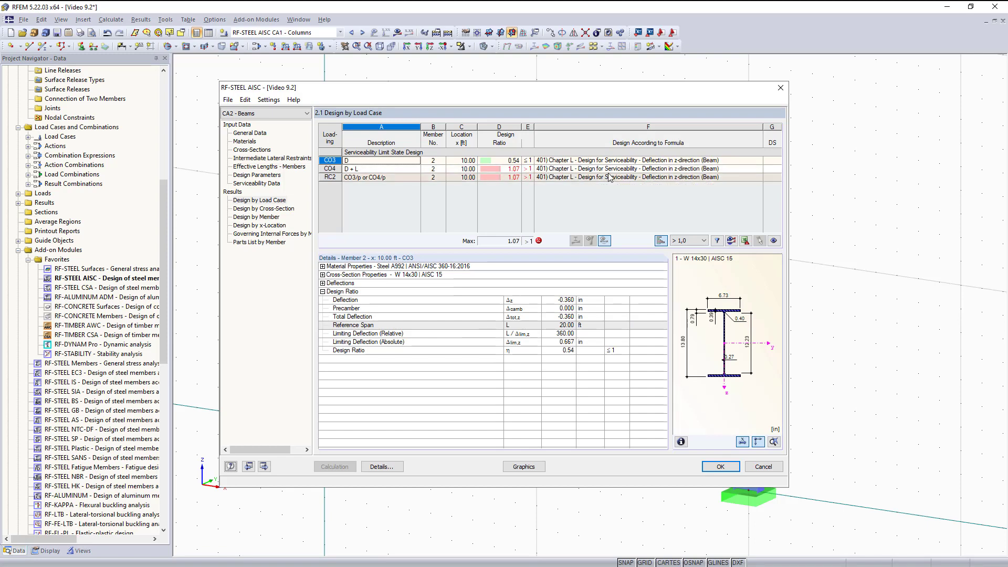
- Display the CA2 - Beams design ratios on the model with Serviceability Limit State shown instead of Ultimate Limit State
click(525, 467)
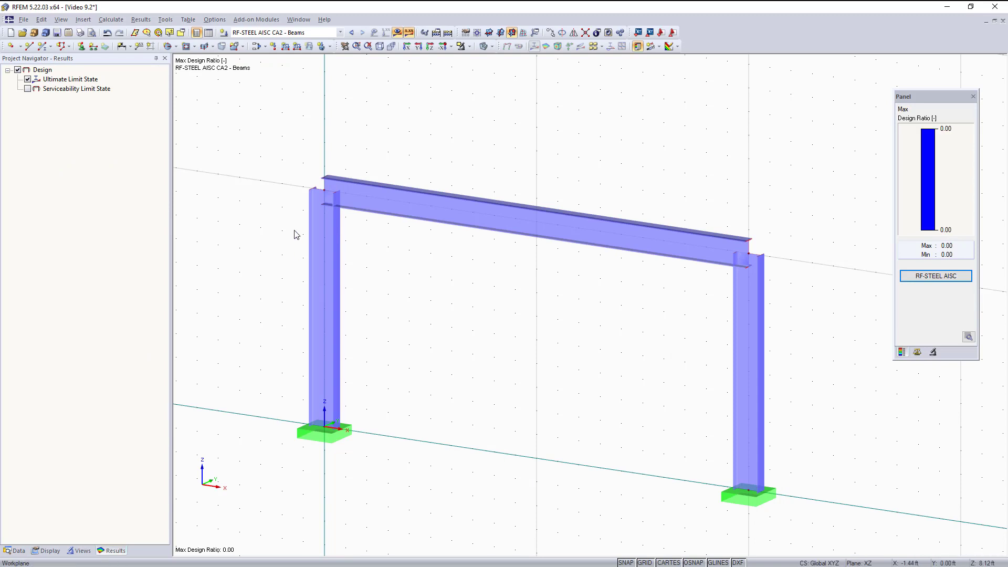
click(27, 88)
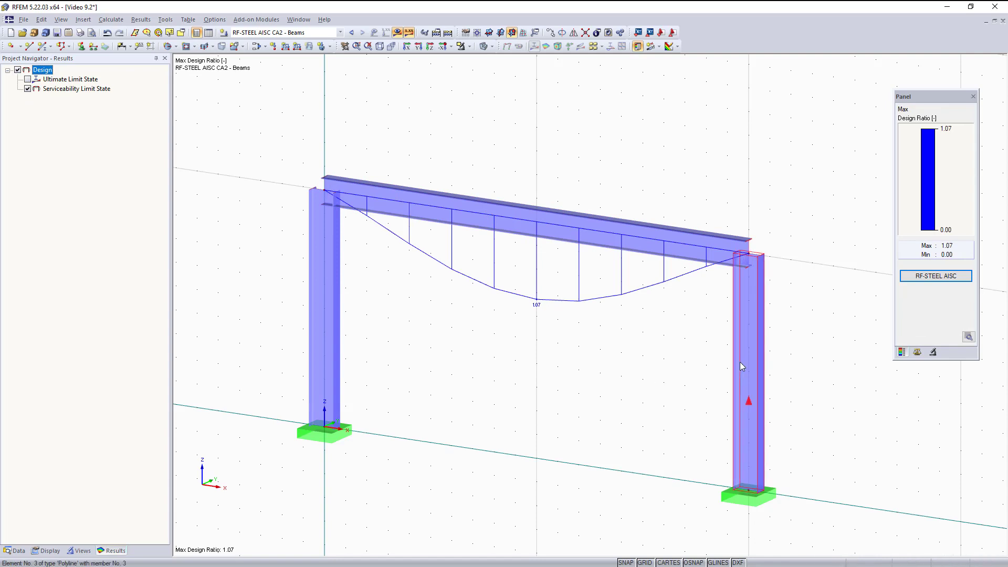
- Review the CO4 and RC2 serviceability results and the beam's cross-section input in RF-STEEL AISC, and close the module
click(927, 274)
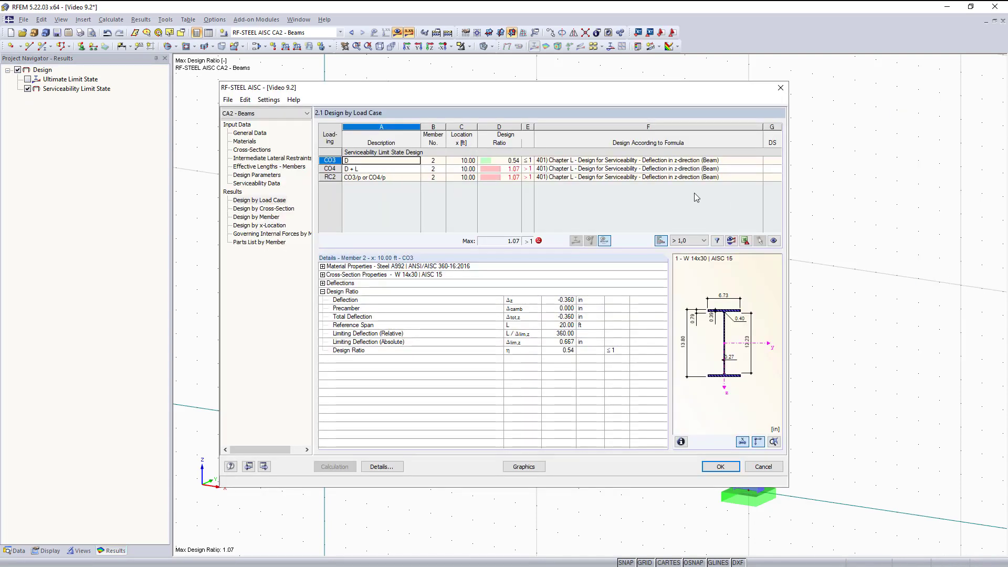
click(549, 170)
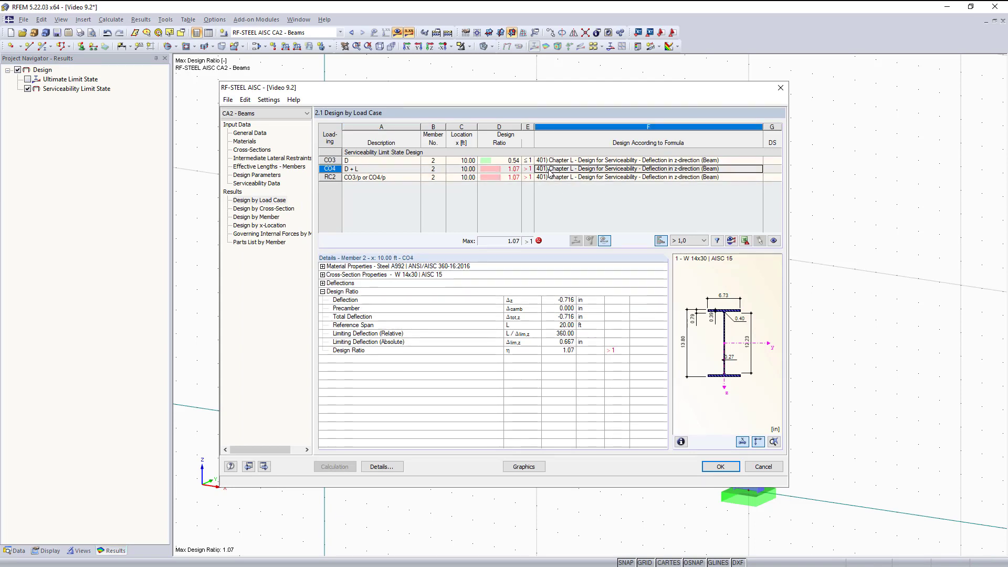
click(549, 177)
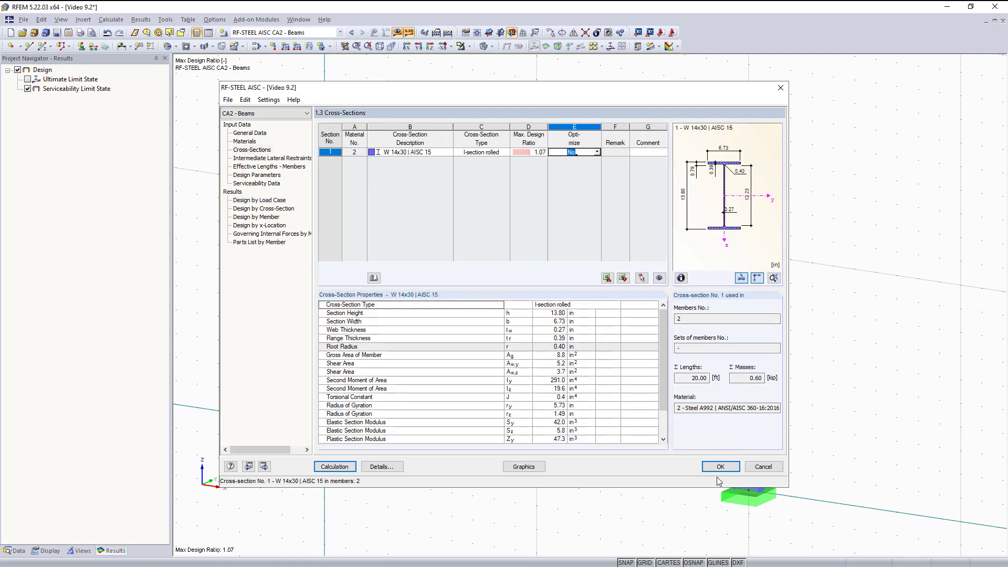
click(717, 467)
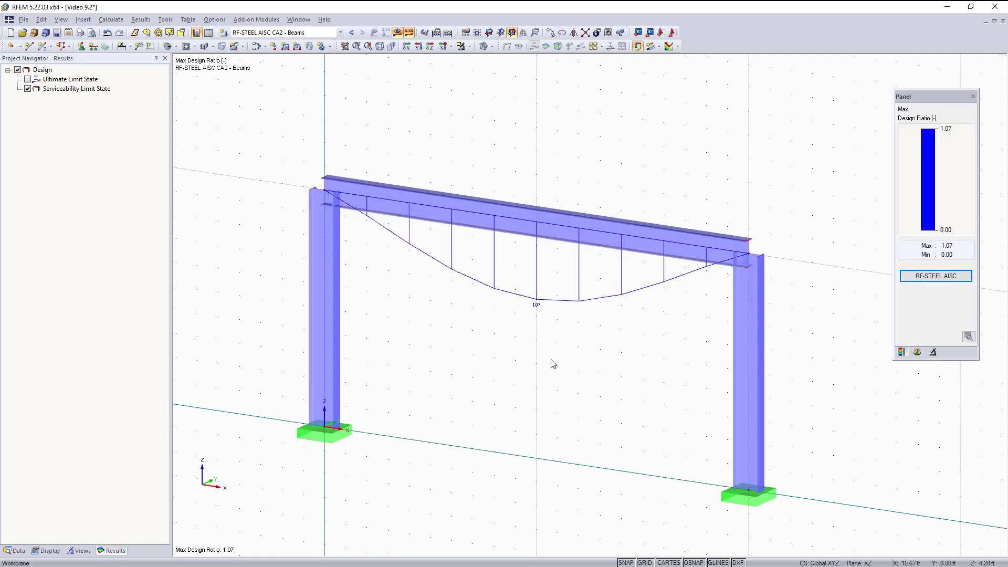